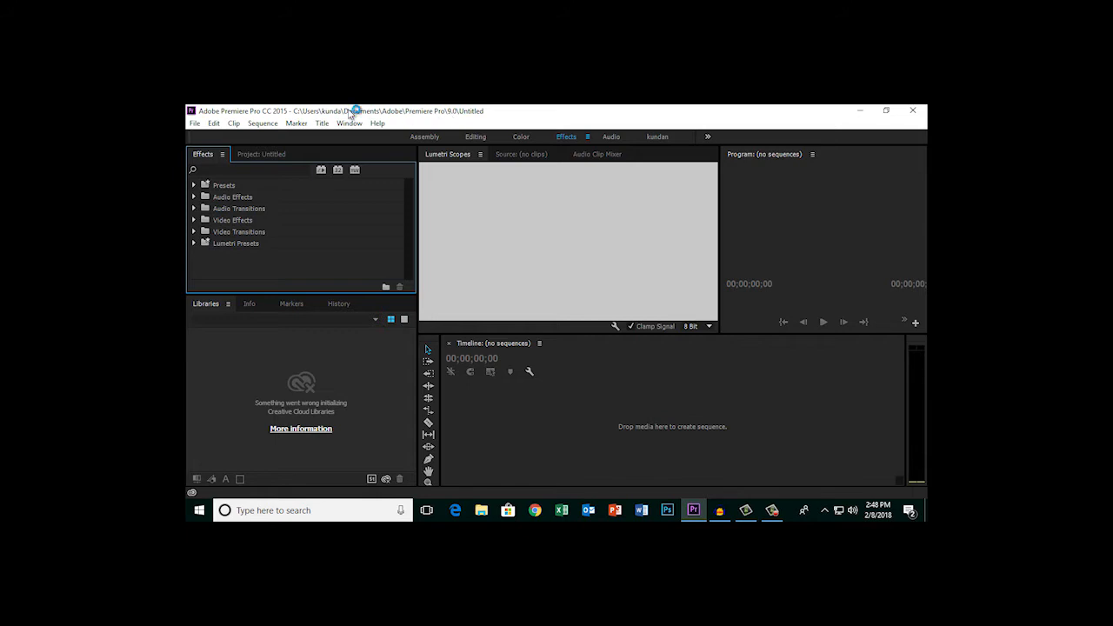
Import the video "disable update over cellular data" and create a sequence from it in the empty timeline.
left_click(195, 123)
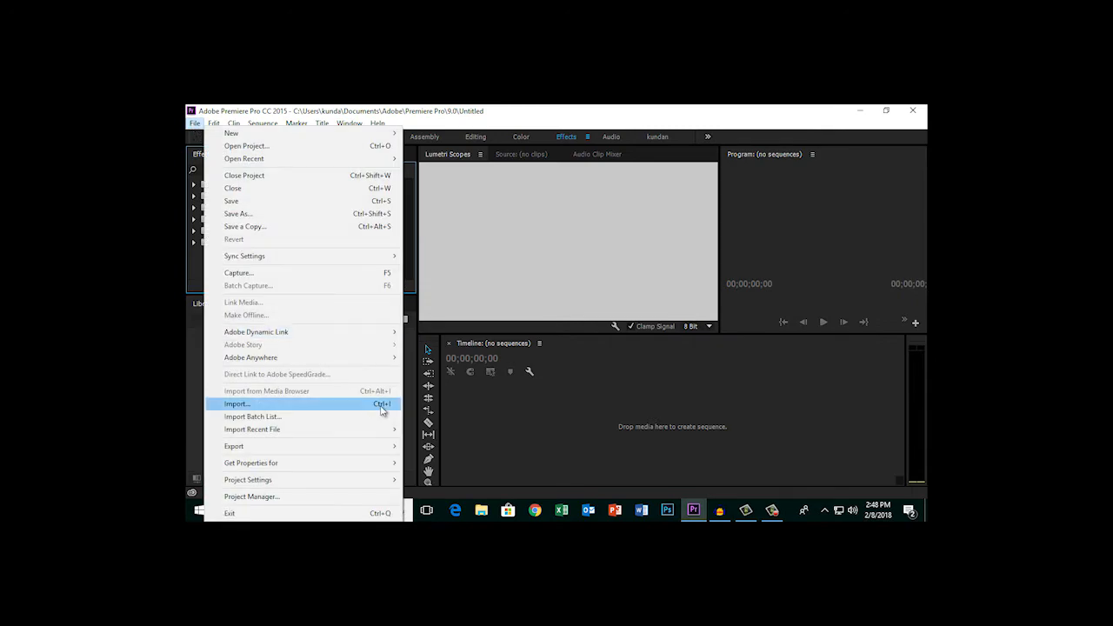
left_click(382, 410)
left_click(451, 240)
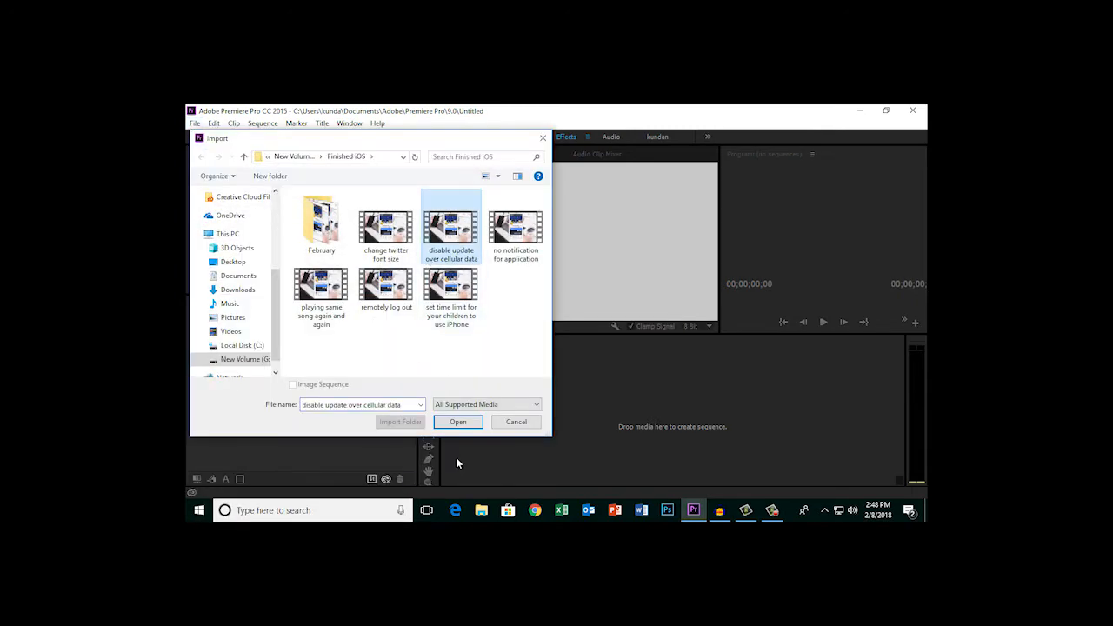
left_click(459, 422)
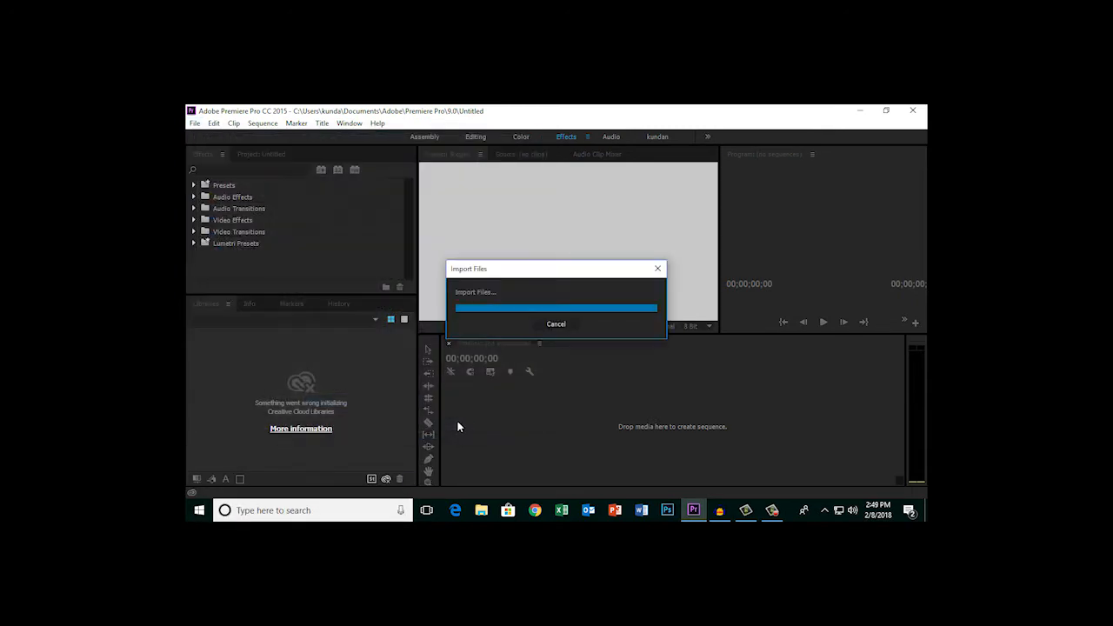
left_click(256, 153)
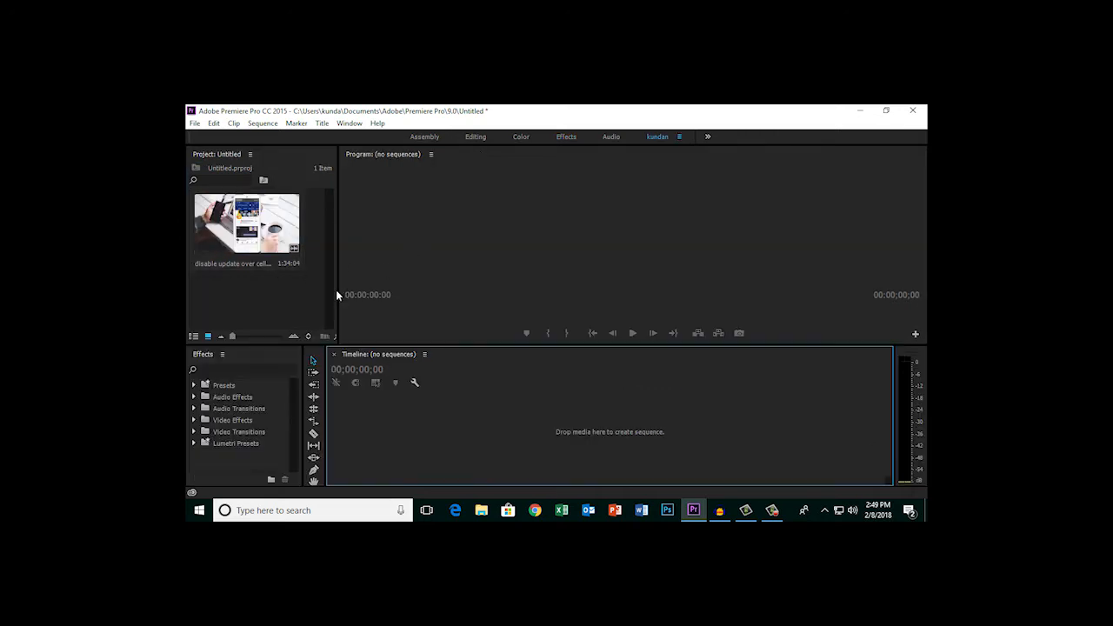
mouse_move(276, 231)
left_mouse_down()
mouse_move(385, 386)
mouse_move(387, 442)
left_mouse_up()
left_click(916, 419)
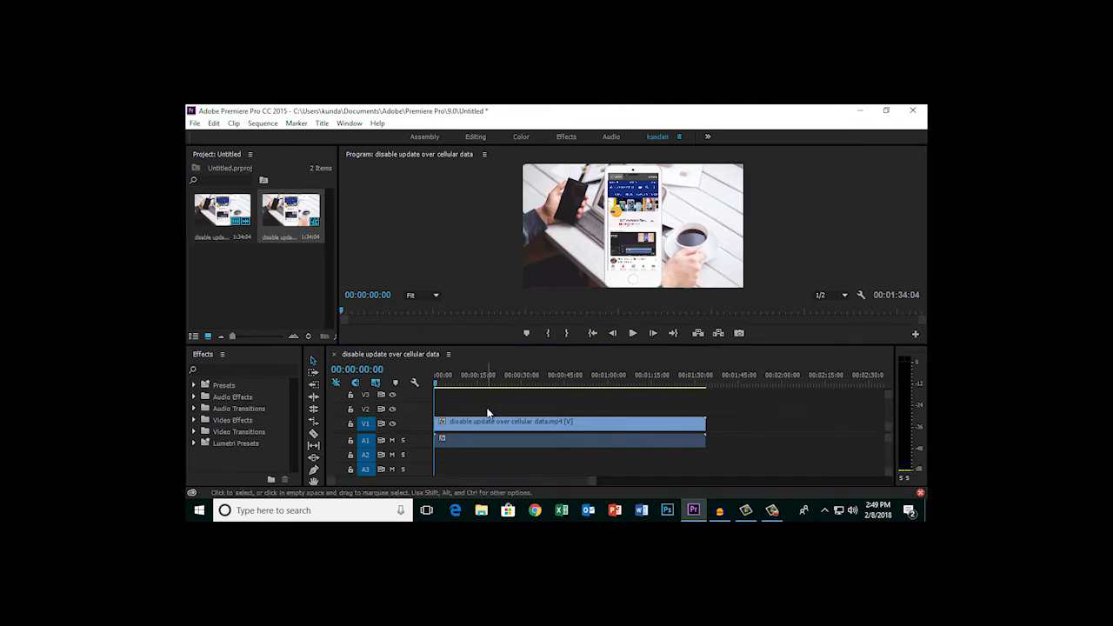
Preview the sequence briefly and place the playhead at 00:00:10:24.
left_click(632, 333)
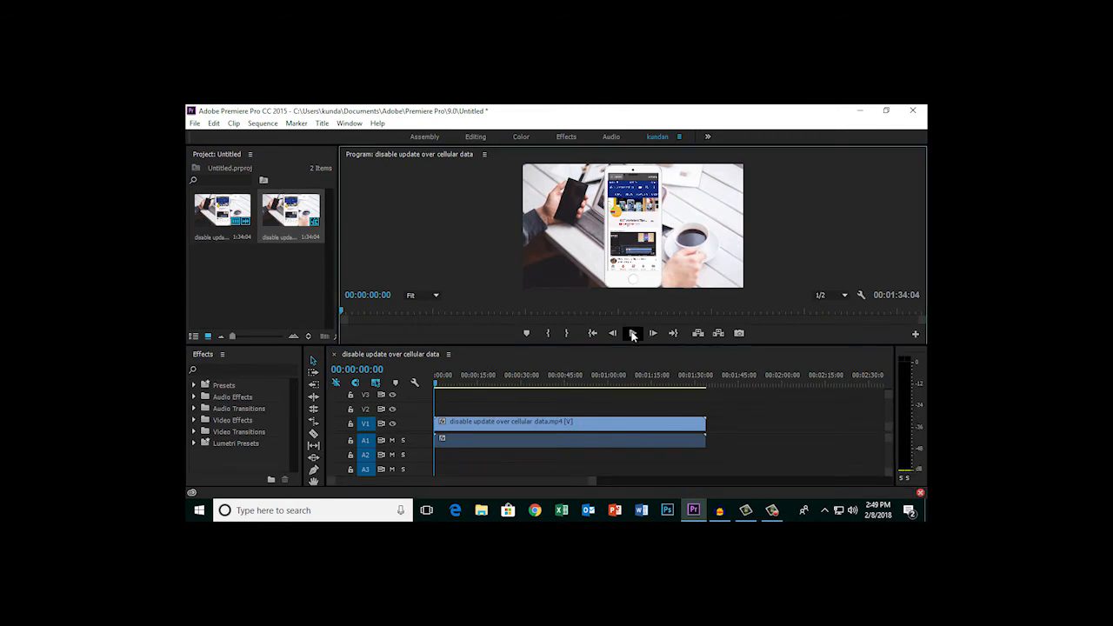
left_click(464, 383)
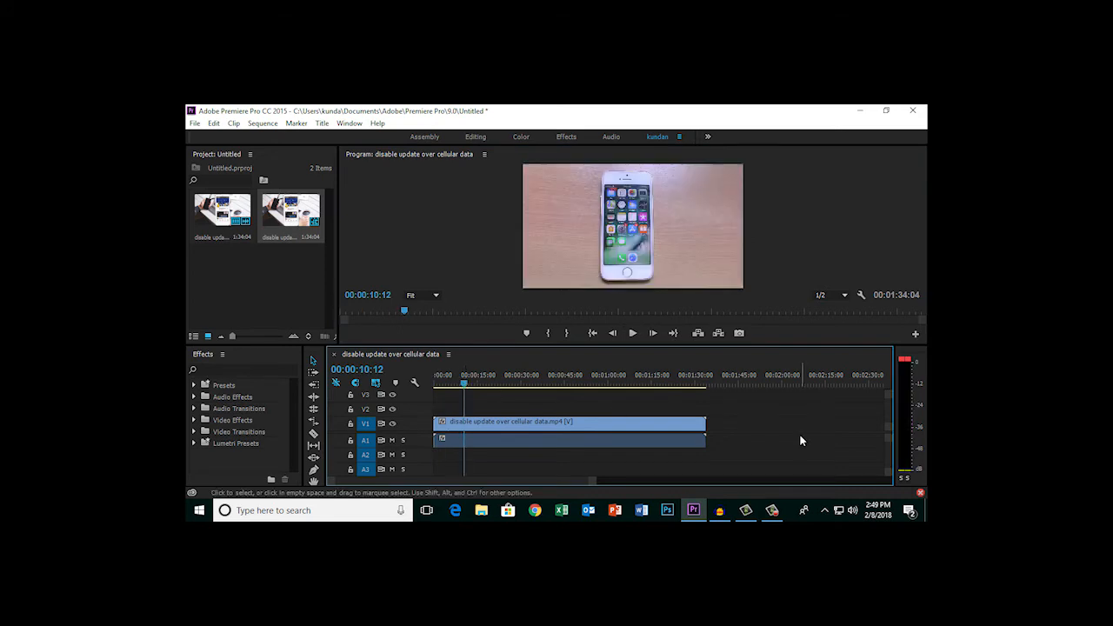
left_click(466, 385)
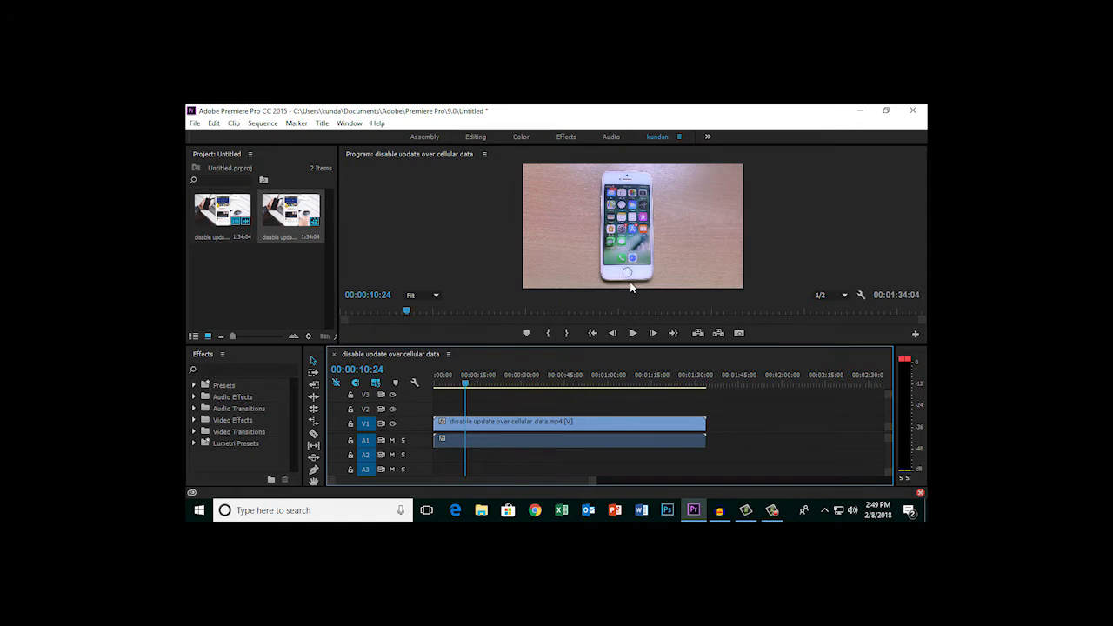
Create a default still title named "my name" and enter the person's first name in capitals near the frame's lower-left corner.
left_click(320, 123)
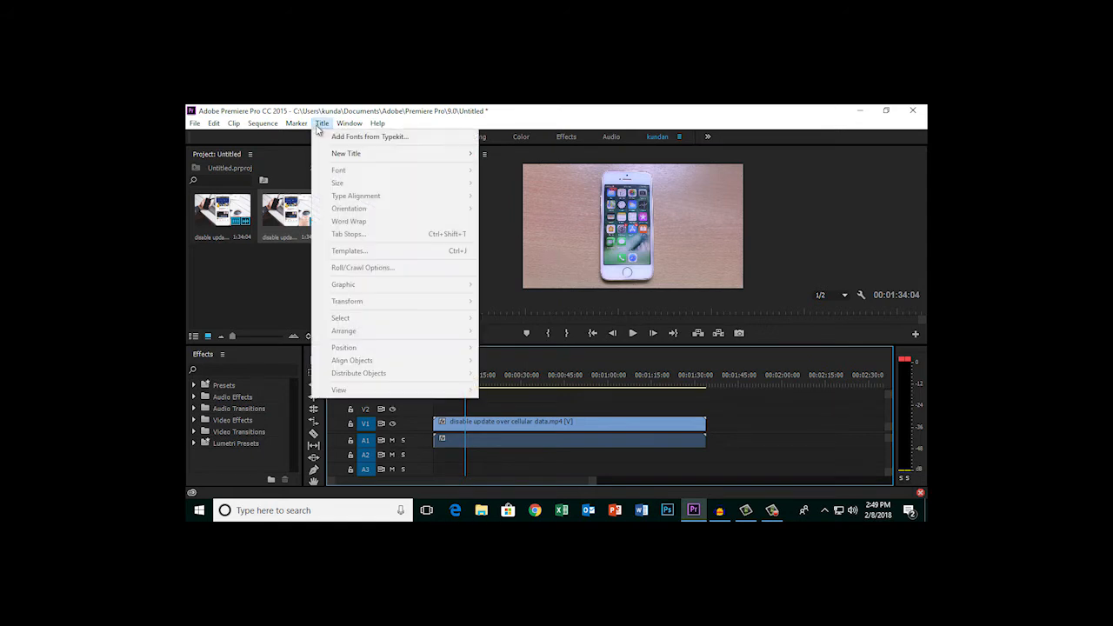
mouse_move(451, 158)
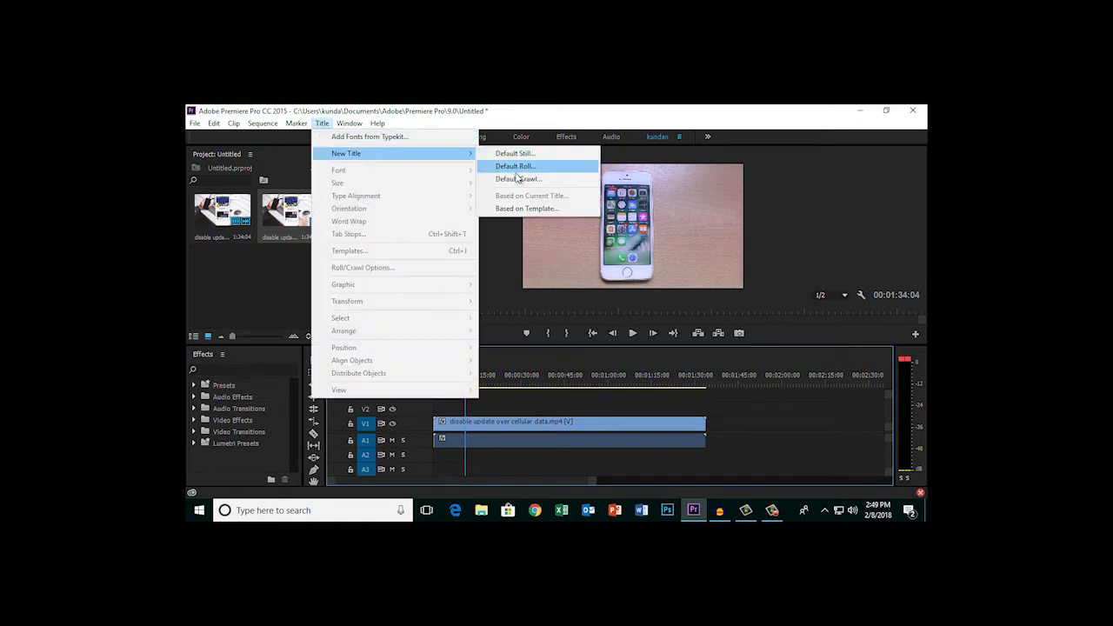
left_click(512, 155)
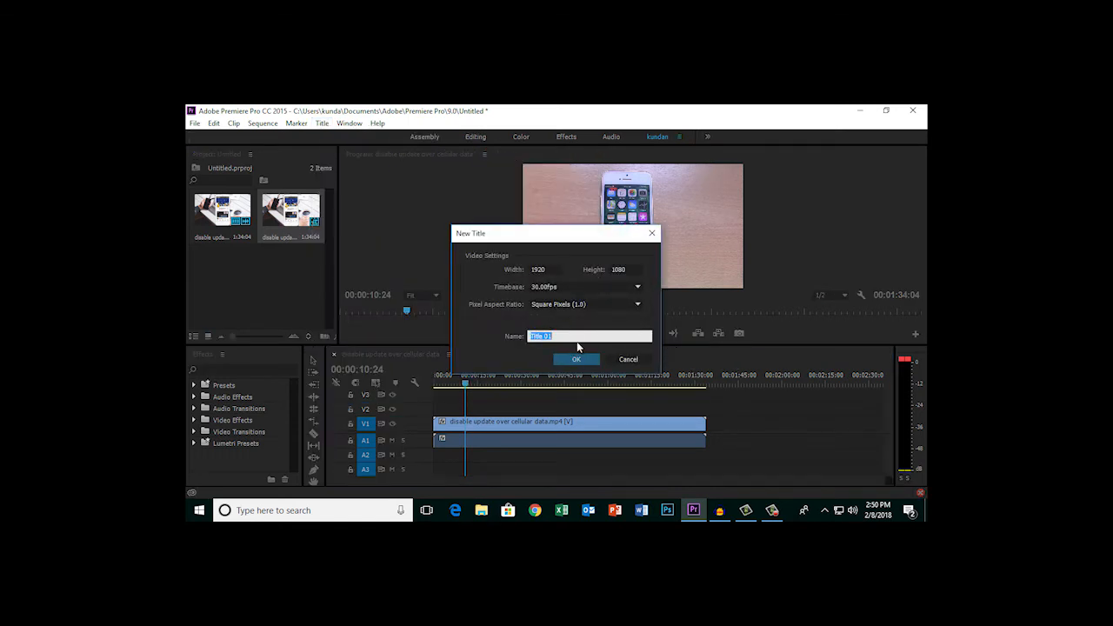
type("my name")
left_click(577, 359)
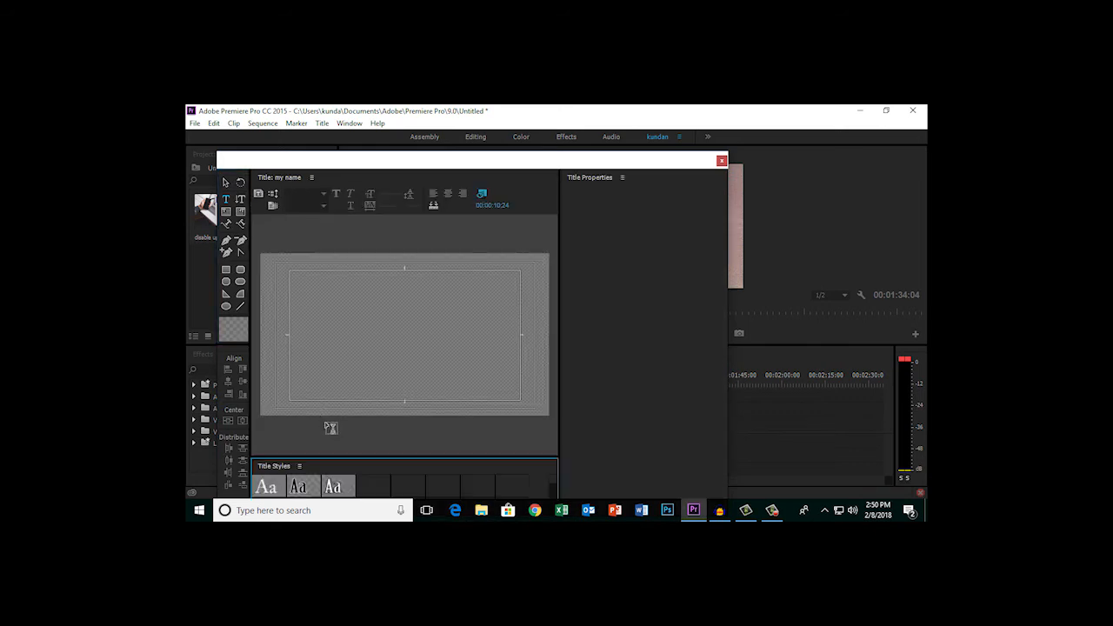
left_click(291, 377)
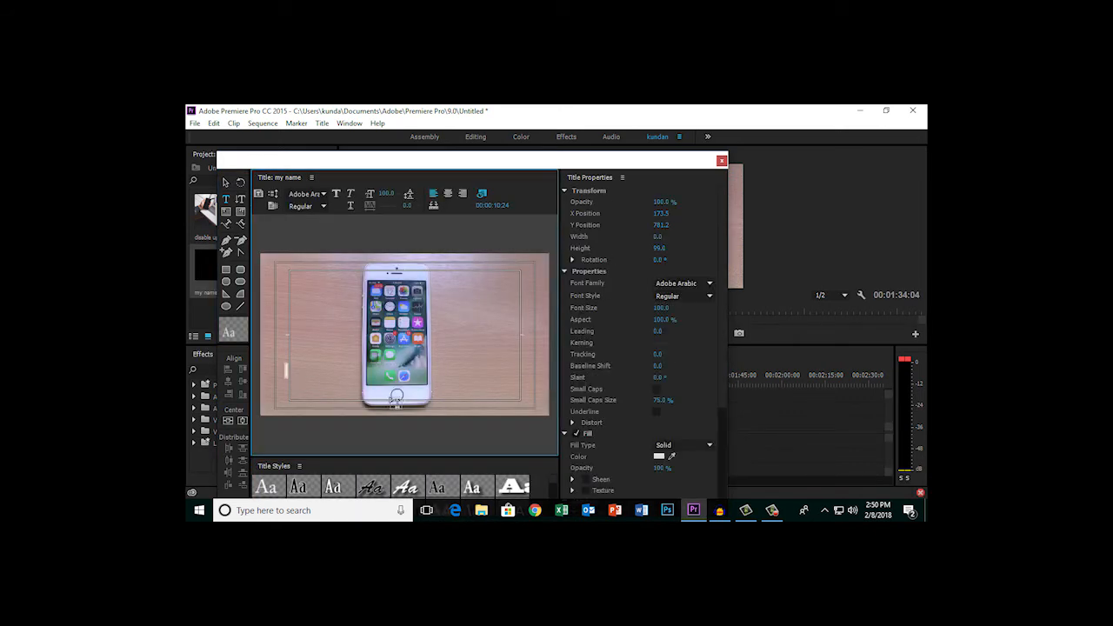
type("kuundan")
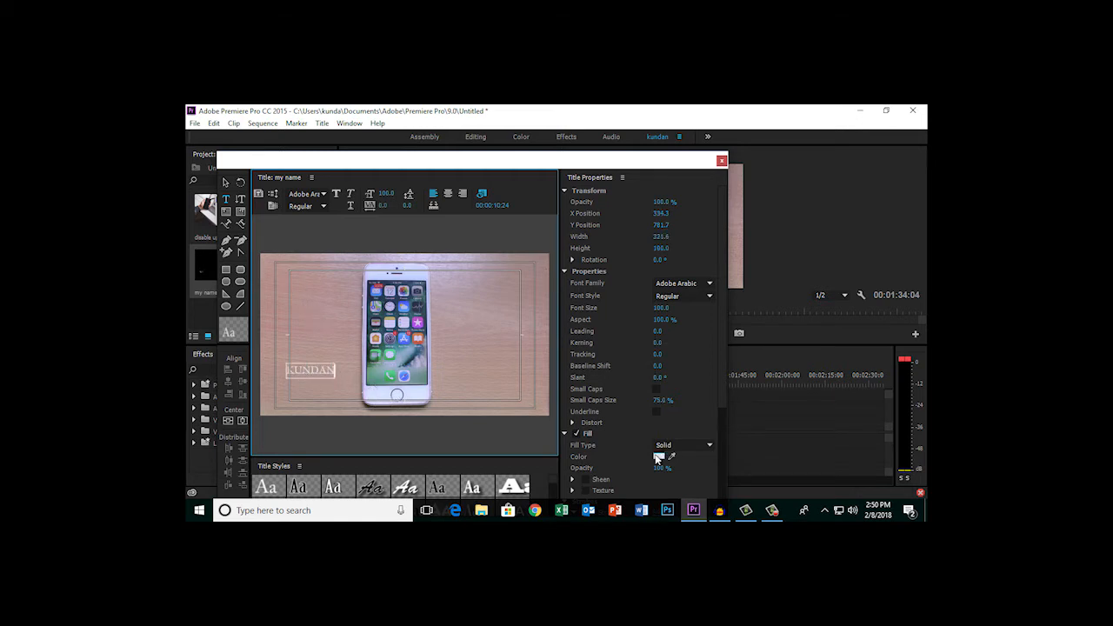
Set the name text's fill color to bright red, keeping the Solid fill type.
left_click(658, 458)
left_click(661, 459)
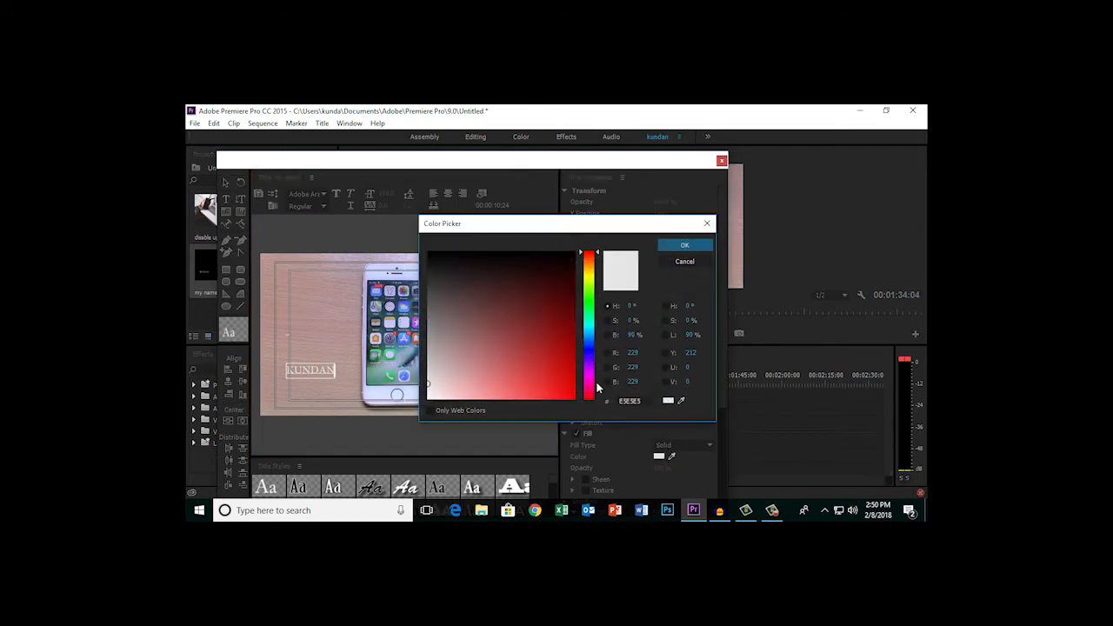
left_click(567, 390)
left_click(685, 246)
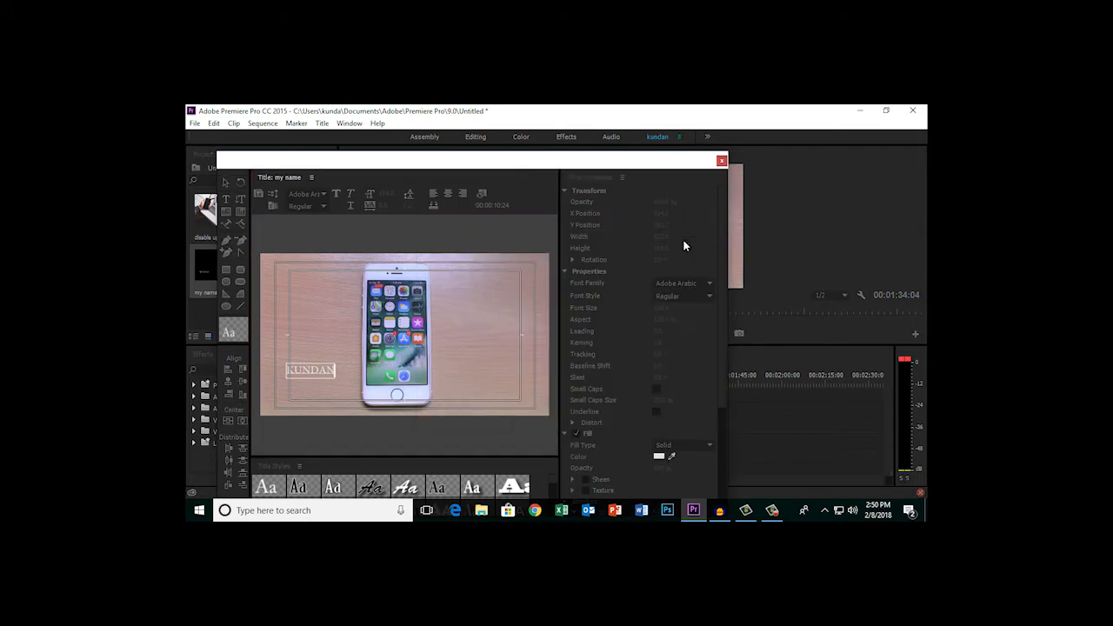
left_click(704, 444)
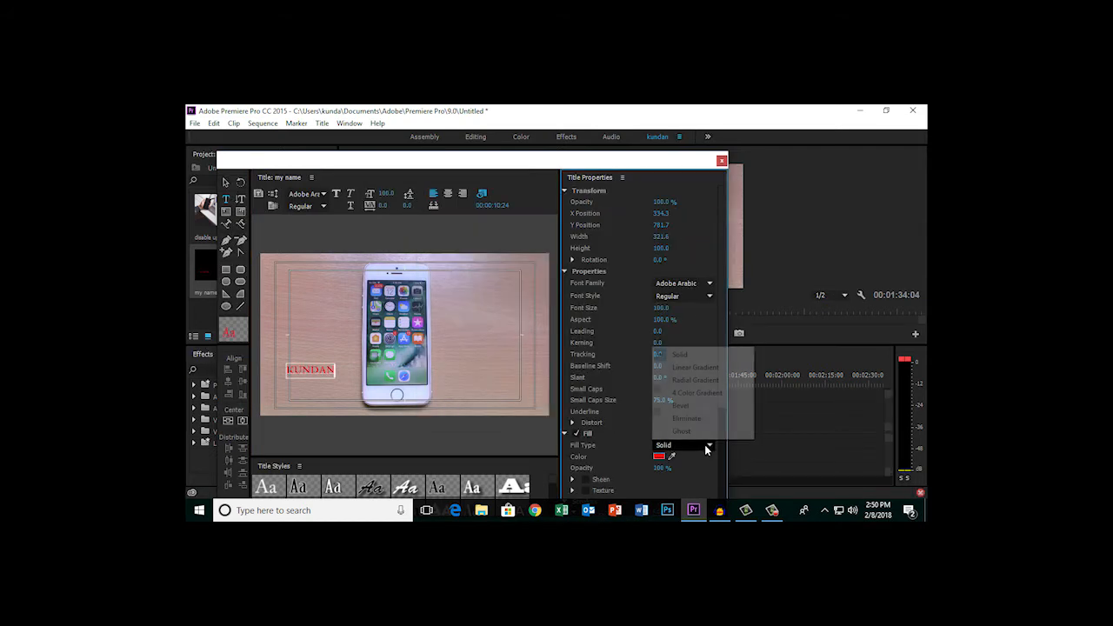
left_click(685, 266)
Set the name text's font style to Bold.
left_click(704, 297)
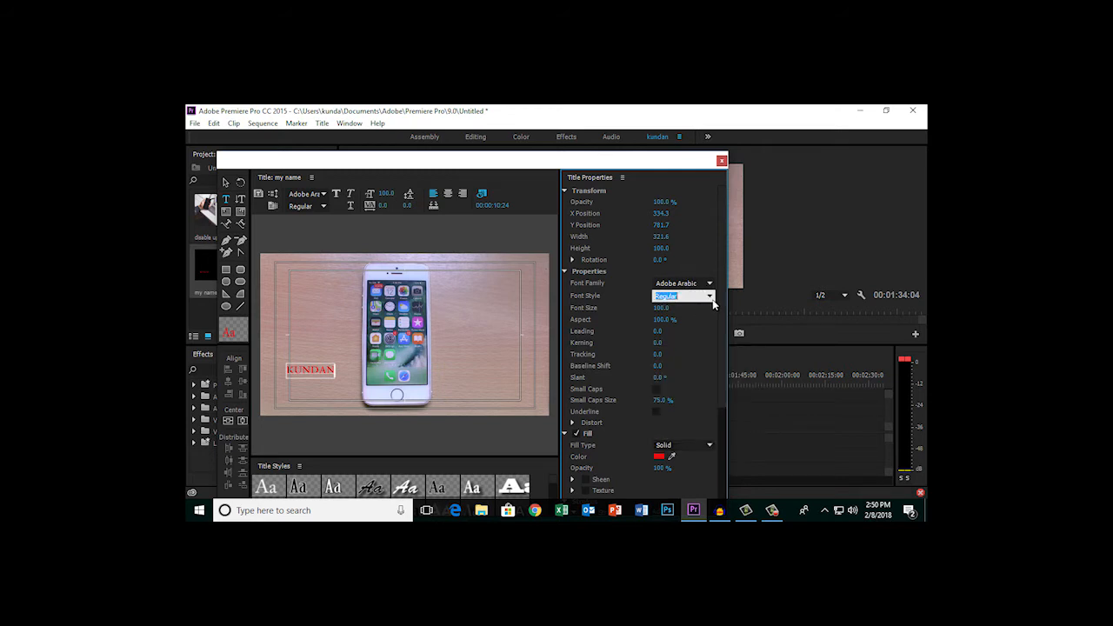
left_click(711, 298)
left_click(698, 275)
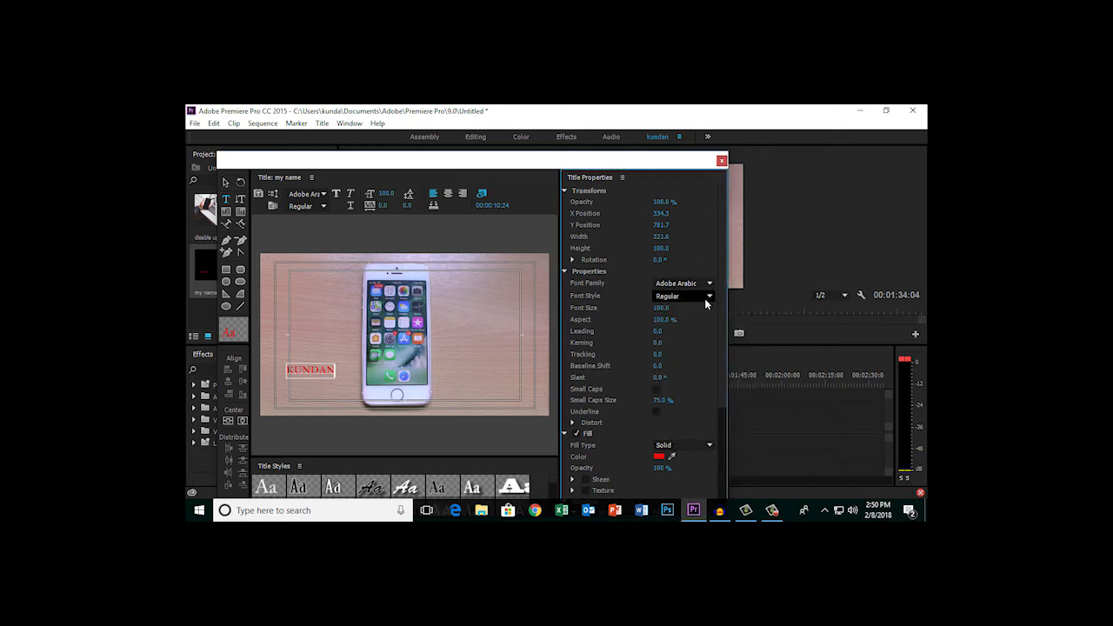
left_click(709, 296)
left_click(667, 311)
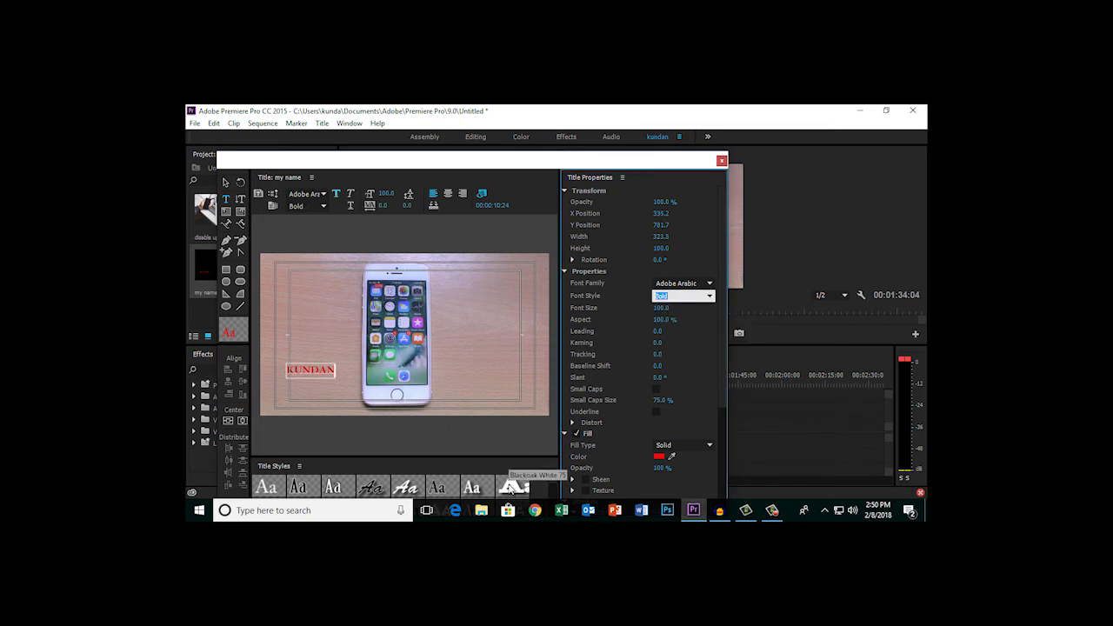
Apply the white Adobe Garamond Bold title style to the name text and close the title editor.
left_click(512, 487)
key("ctrl+z")
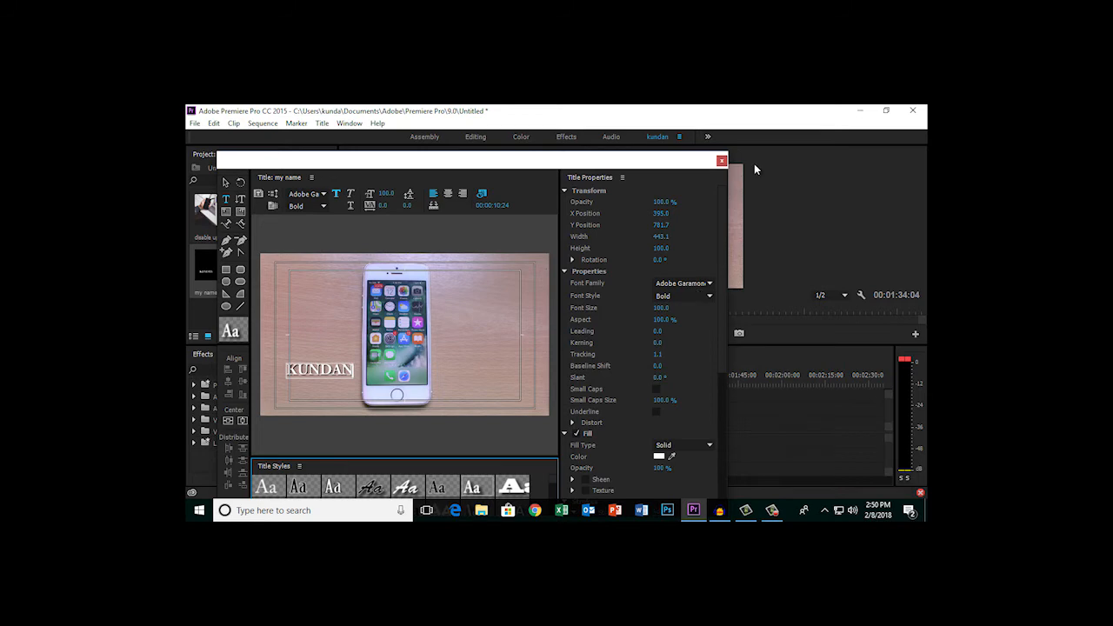
left_click_drag(674, 161, 672, 153)
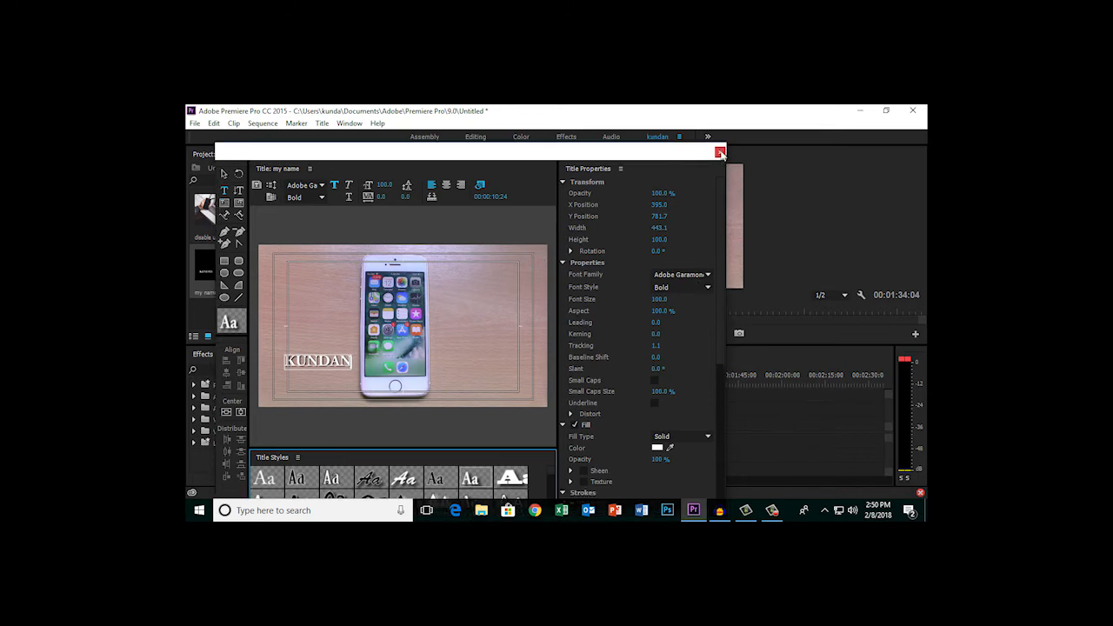
left_click(725, 146)
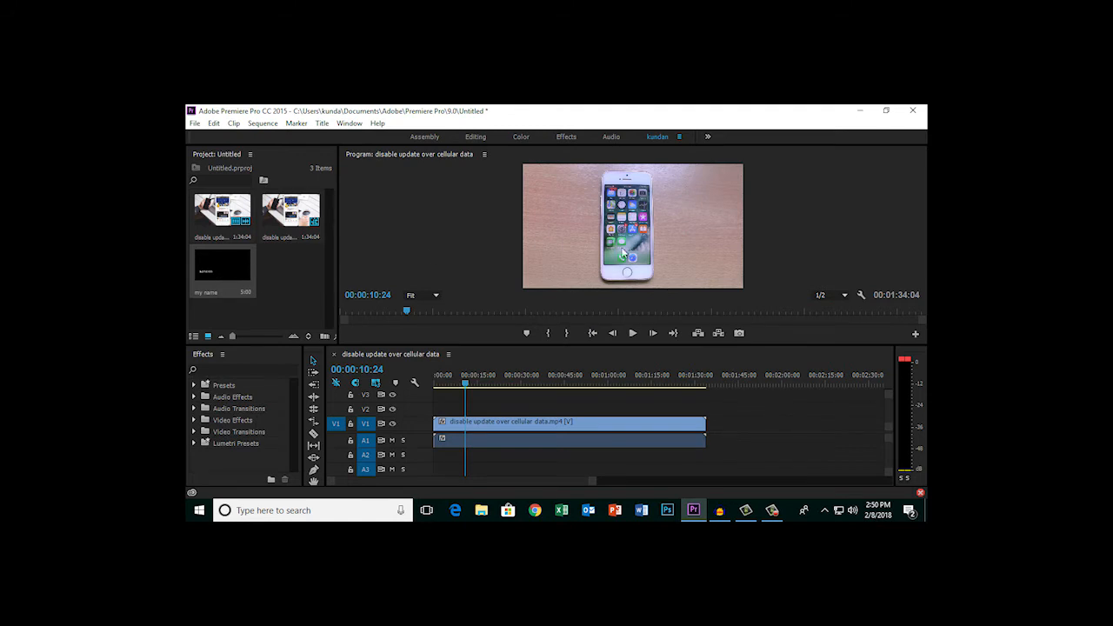
Place the "my name" title on track V2 at 00:00:10:24 and trim its end to about 18 seconds.
left_click_drag(223, 266, 474, 413)
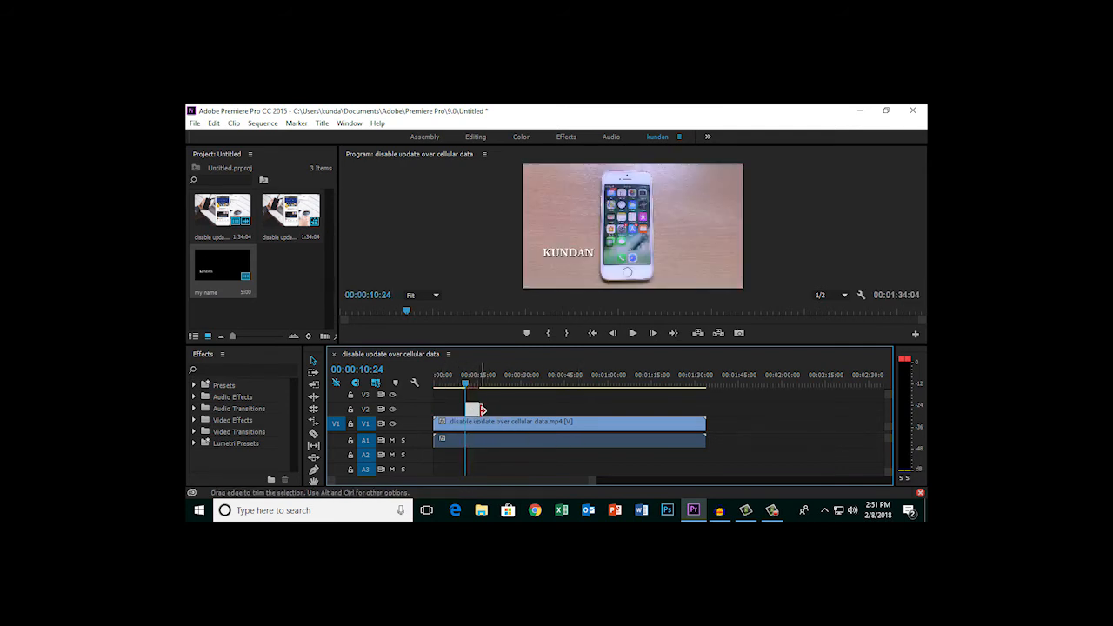
left_click_drag(474, 409, 511, 410)
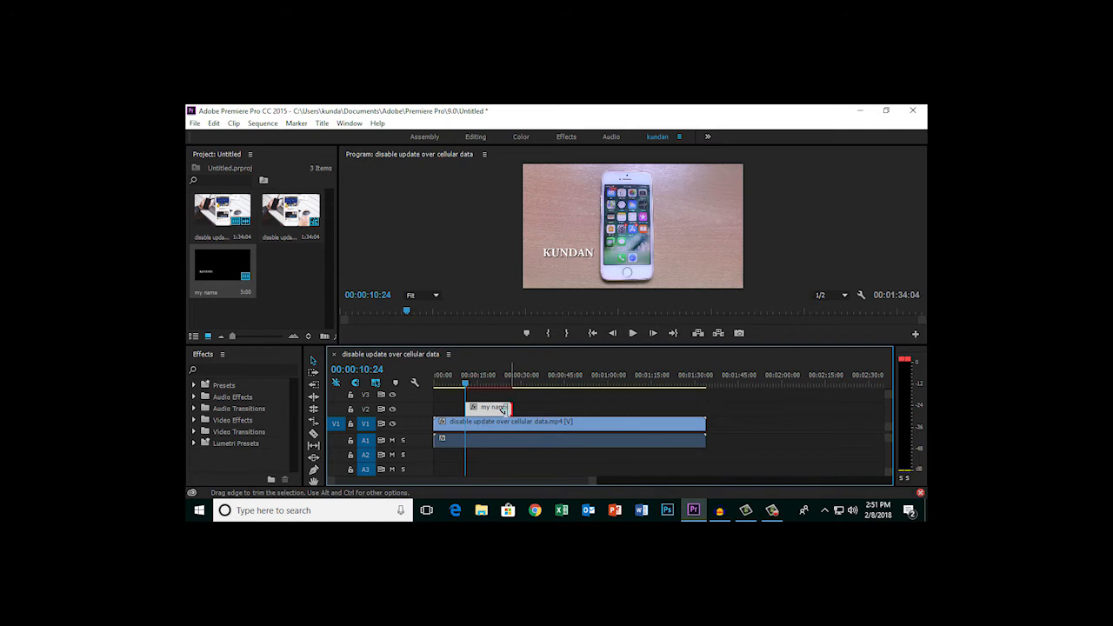
left_click_drag(510, 409, 464, 384)
Play and scrub through the title's section of the sequence to check when the name appears and disappears.
left_click(632, 333)
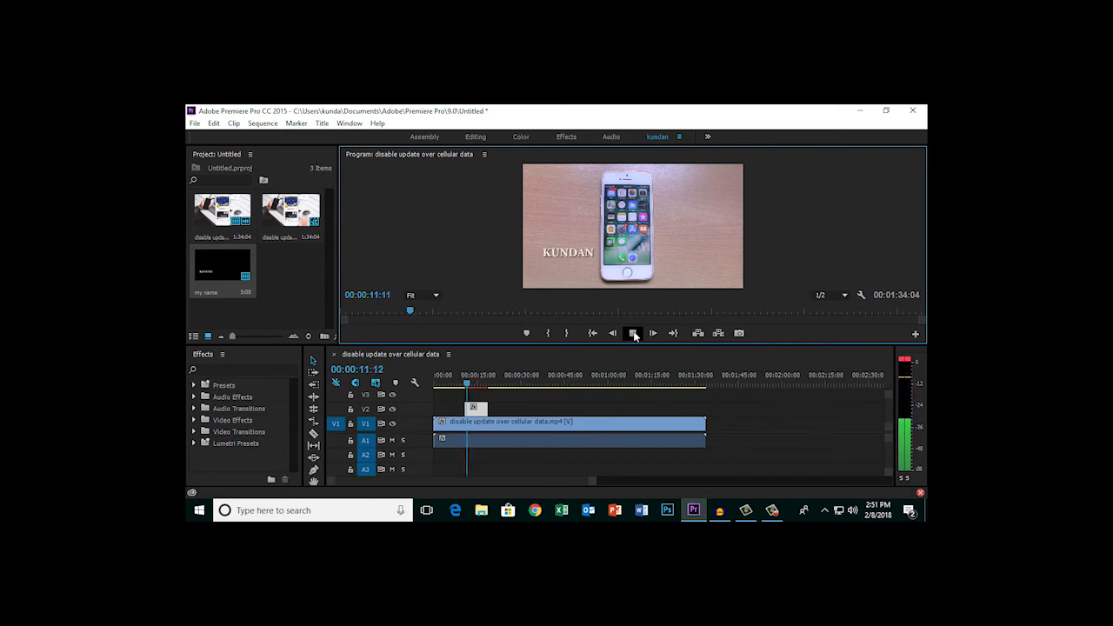
left_click(634, 333)
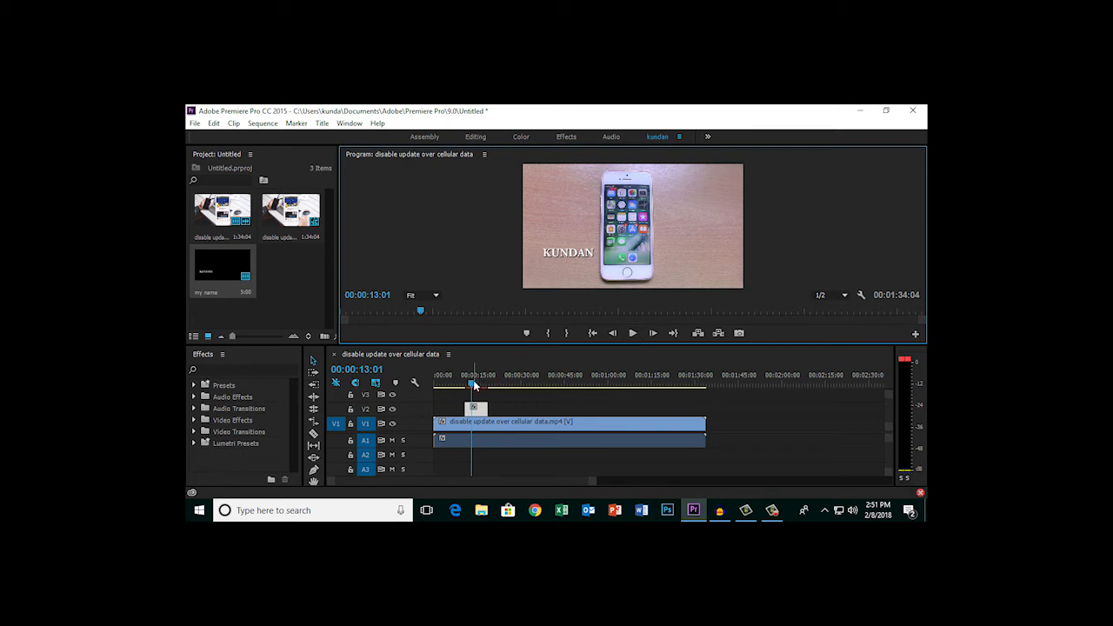
left_click_drag(474, 385, 490, 388)
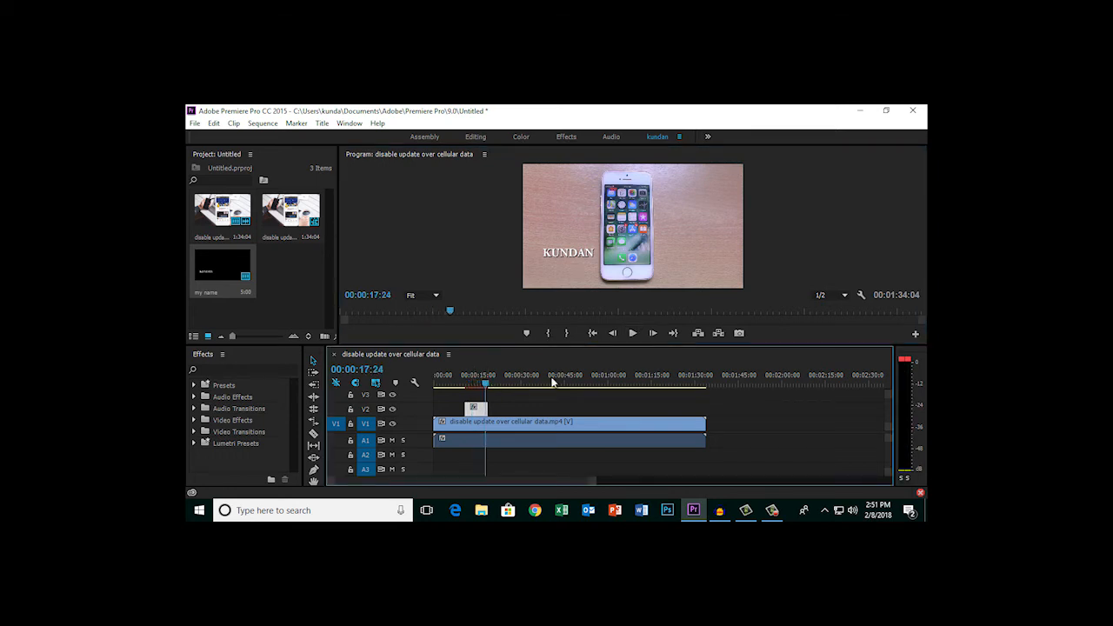
left_click(633, 334)
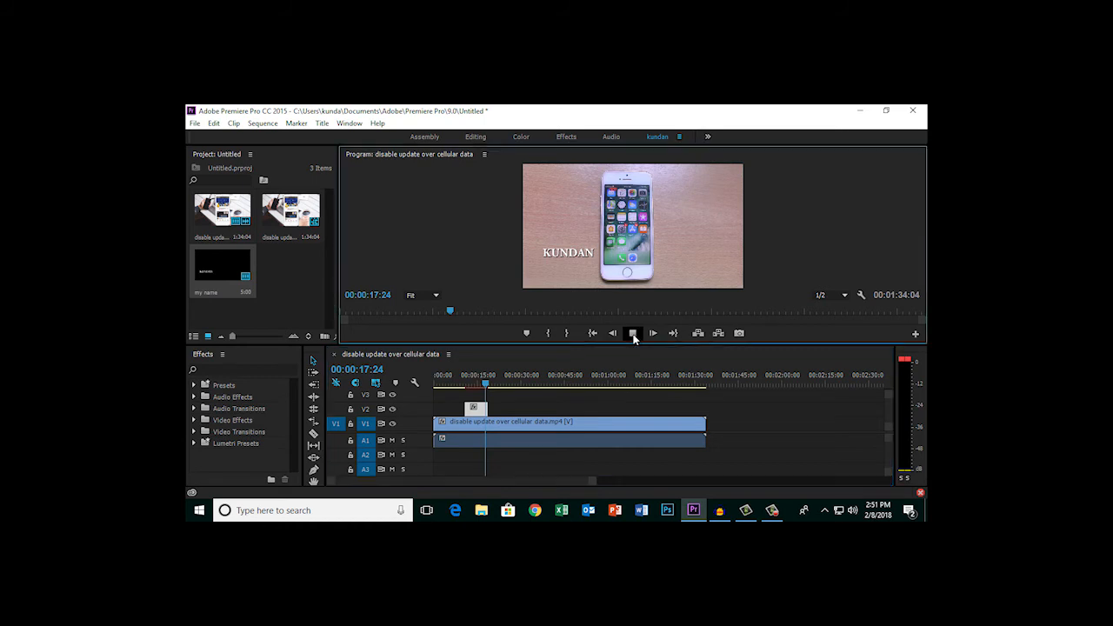
left_click(633, 335)
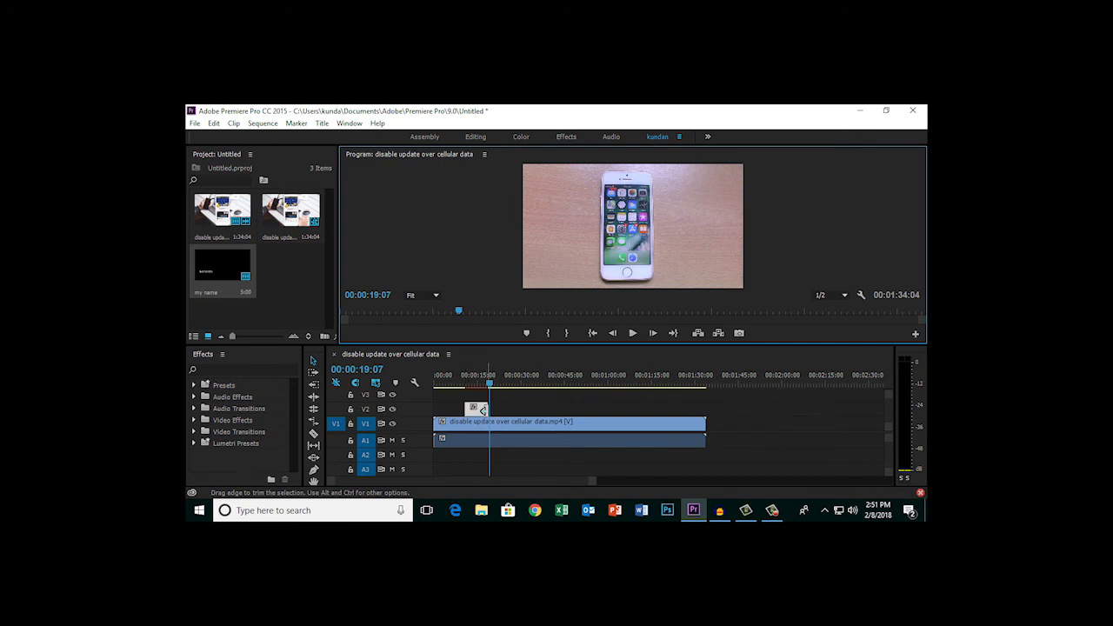
left_click_drag(489, 384, 469, 385)
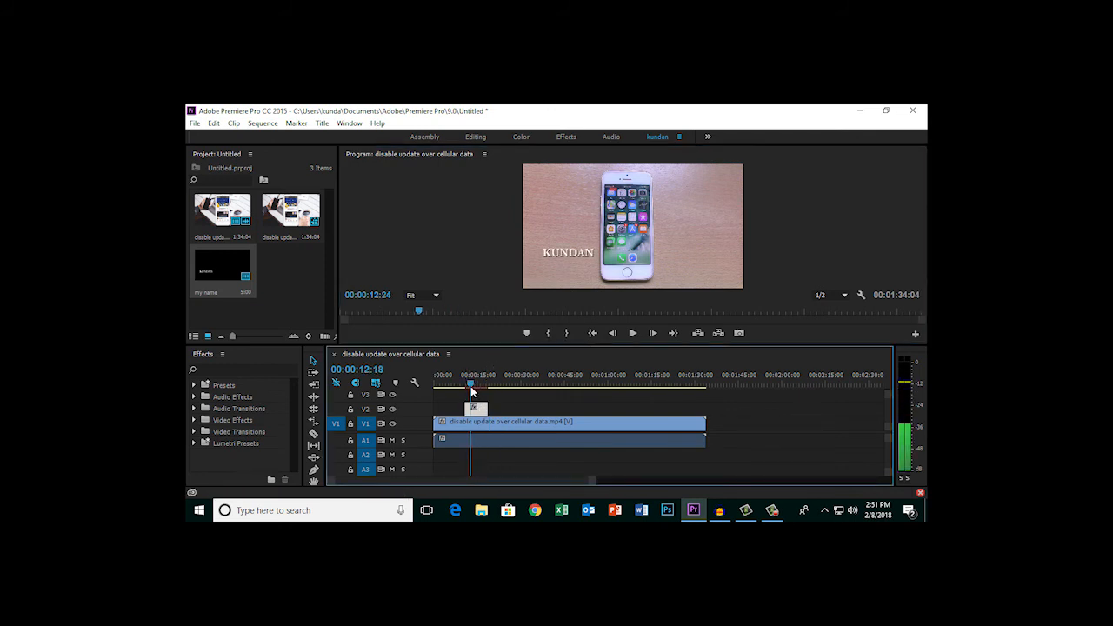
left_click(633, 335)
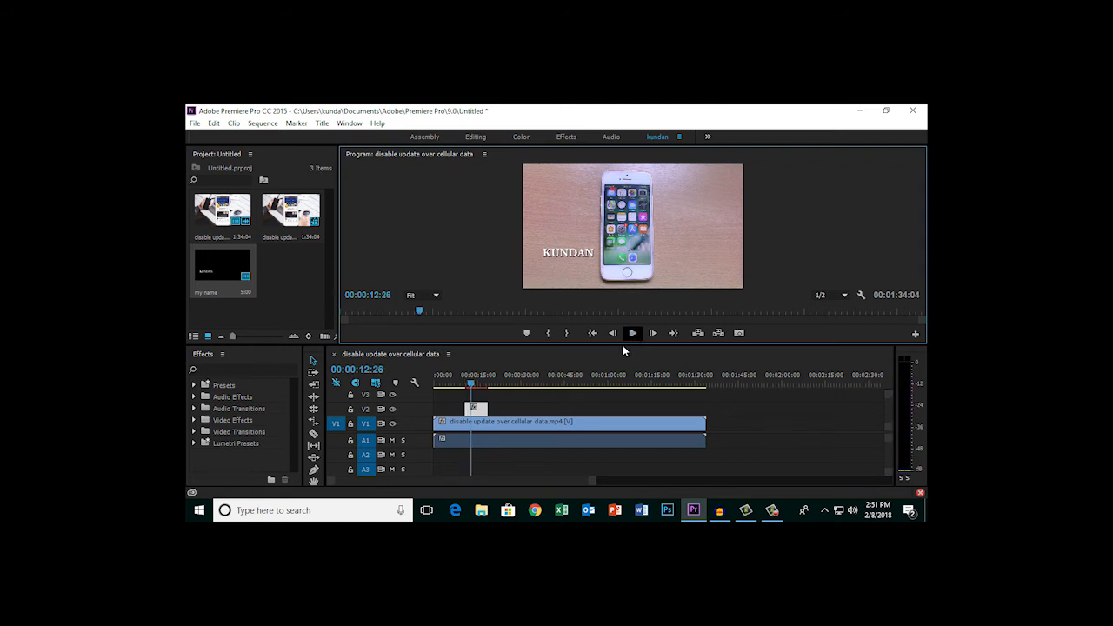
Reopen the V2 title and set its type to Roll with Start Off Screen and End Off Screen, then close the editor.
double_click(478, 408)
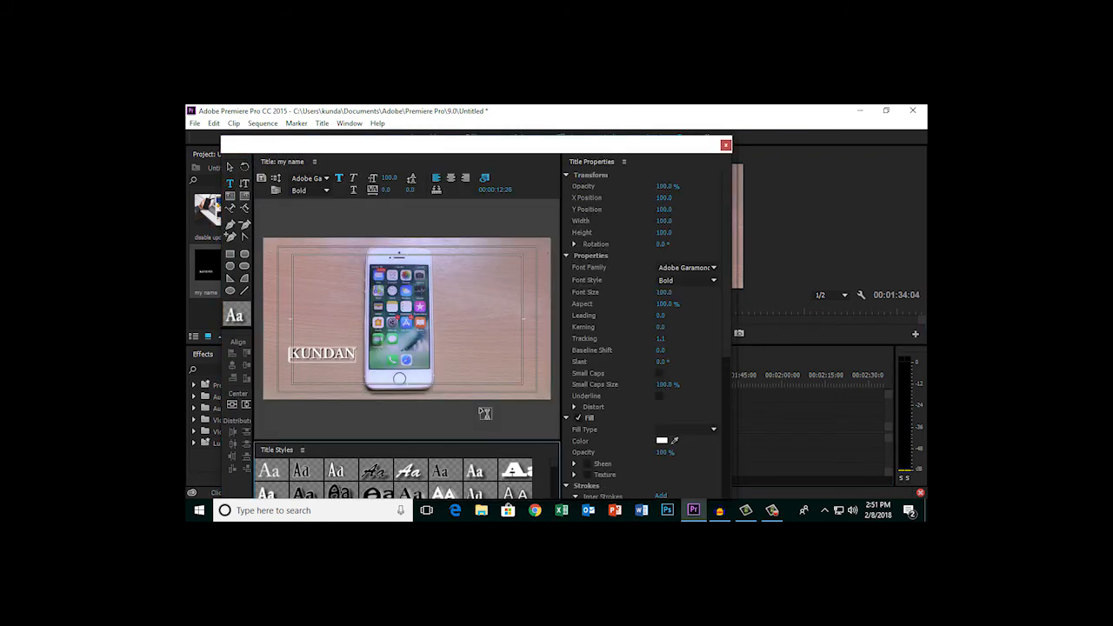
left_click(277, 179)
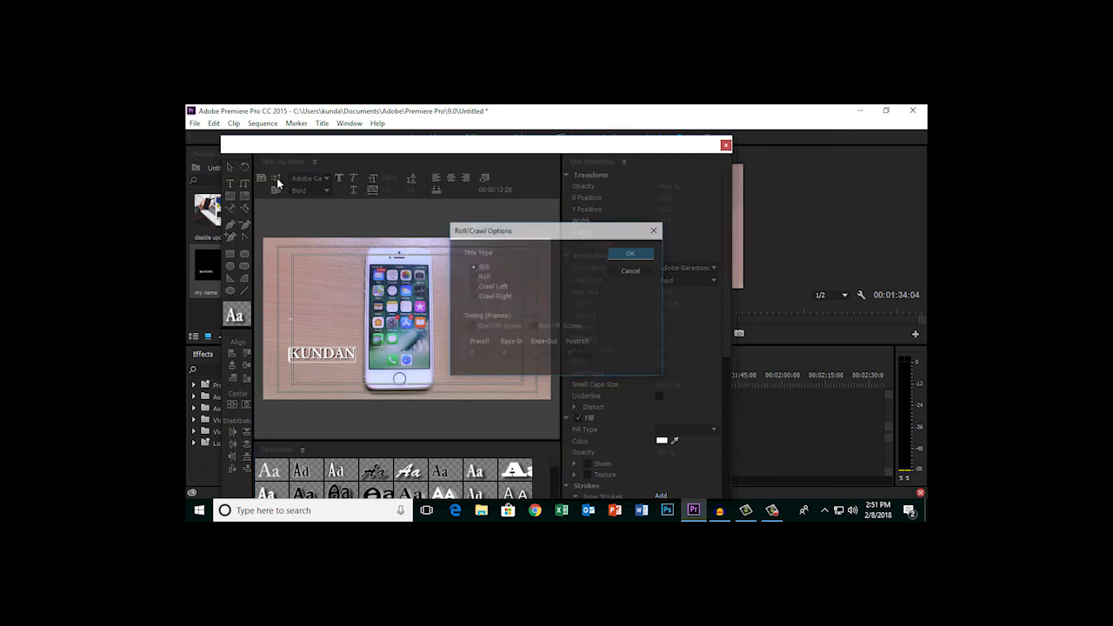
left_click(472, 276)
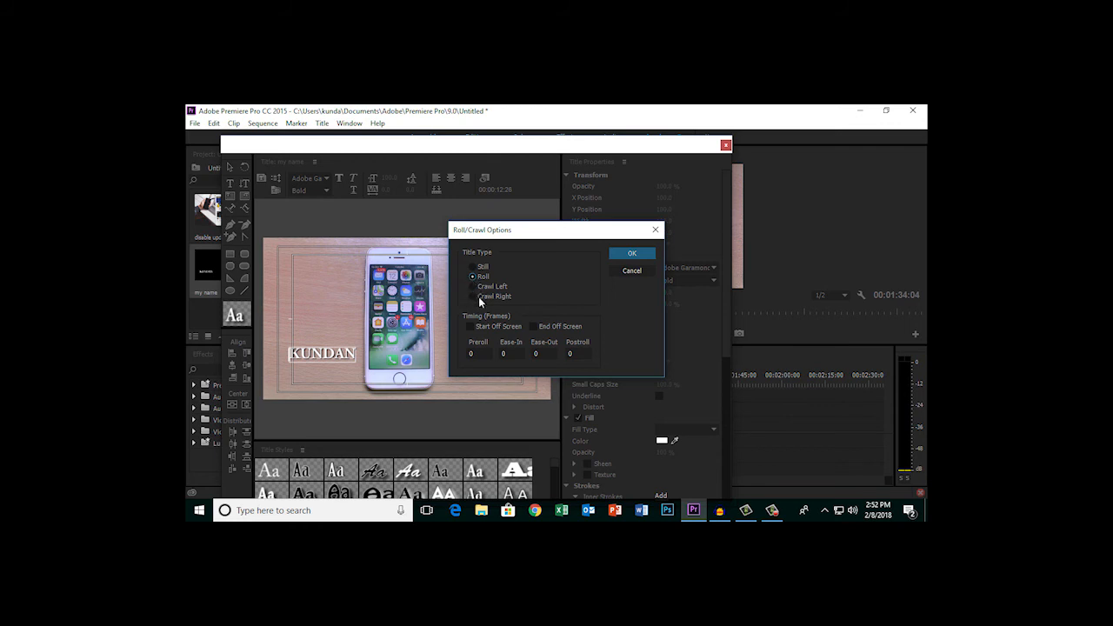
left_click(471, 326)
left_click(535, 327)
left_click(627, 255)
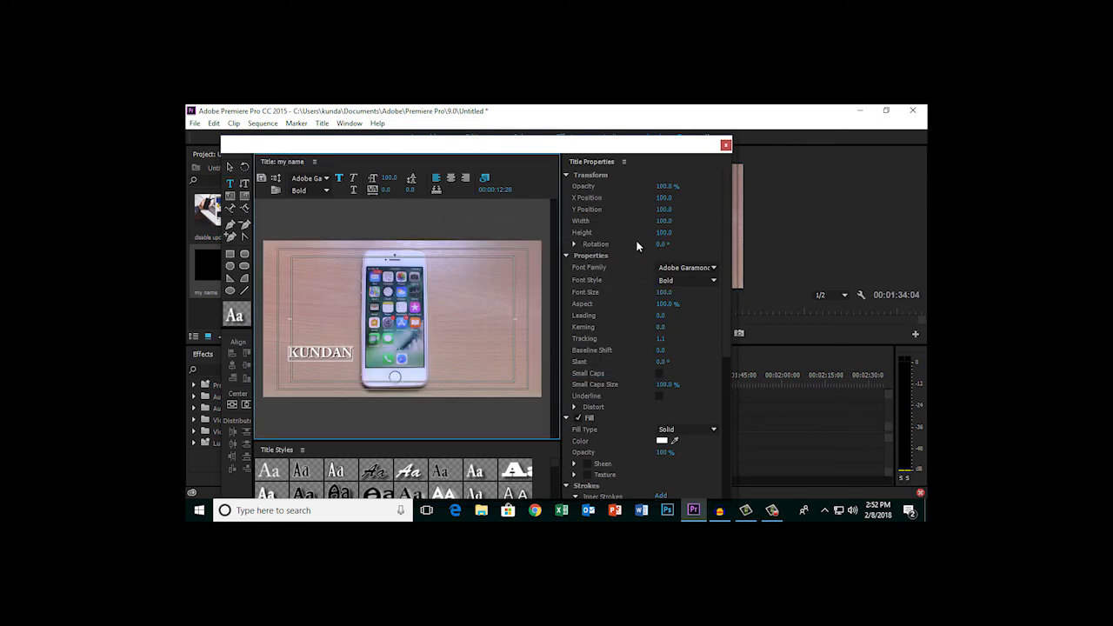
left_click(725, 146)
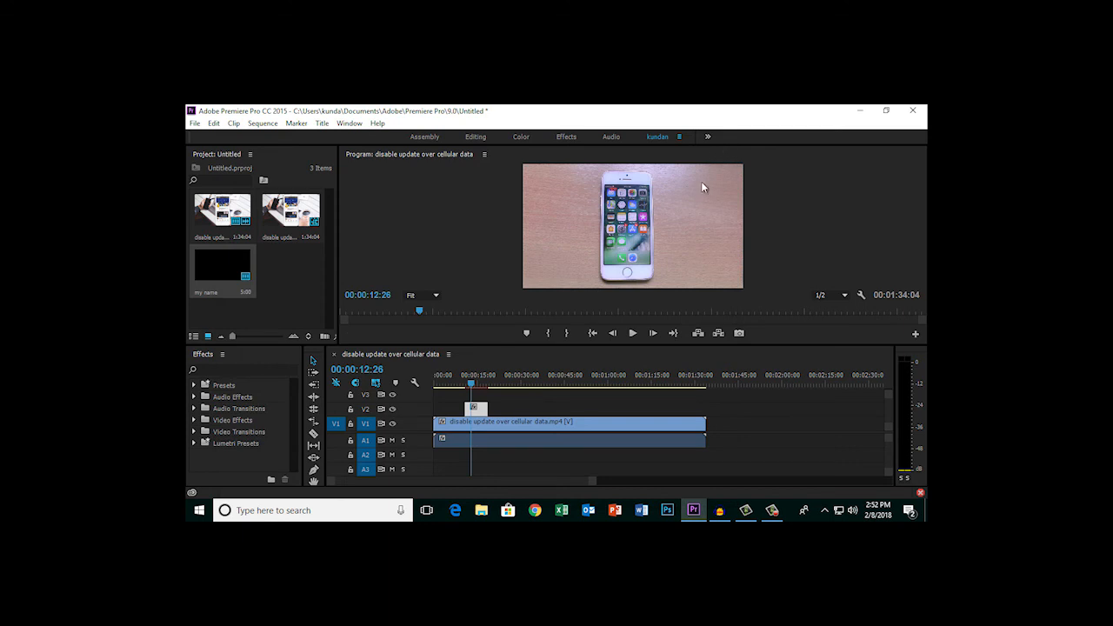
Play the sequence from just before the title to check its rolling animation.
left_click(466, 385)
left_click_drag(466, 385, 461, 385)
left_click(632, 333)
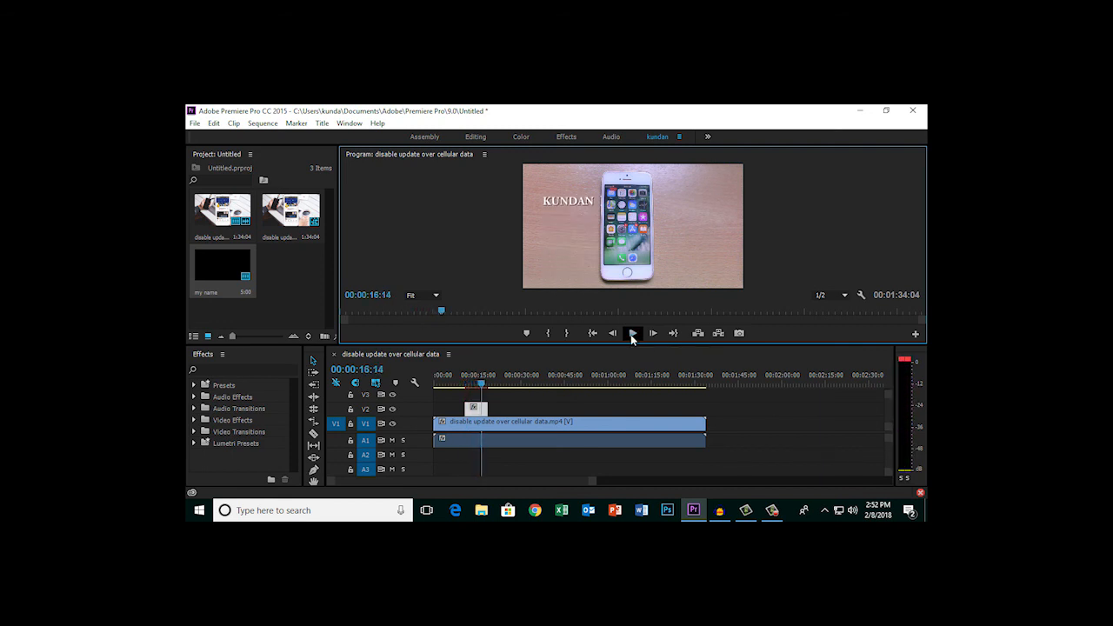
left_click(632, 333)
left_click(632, 333)
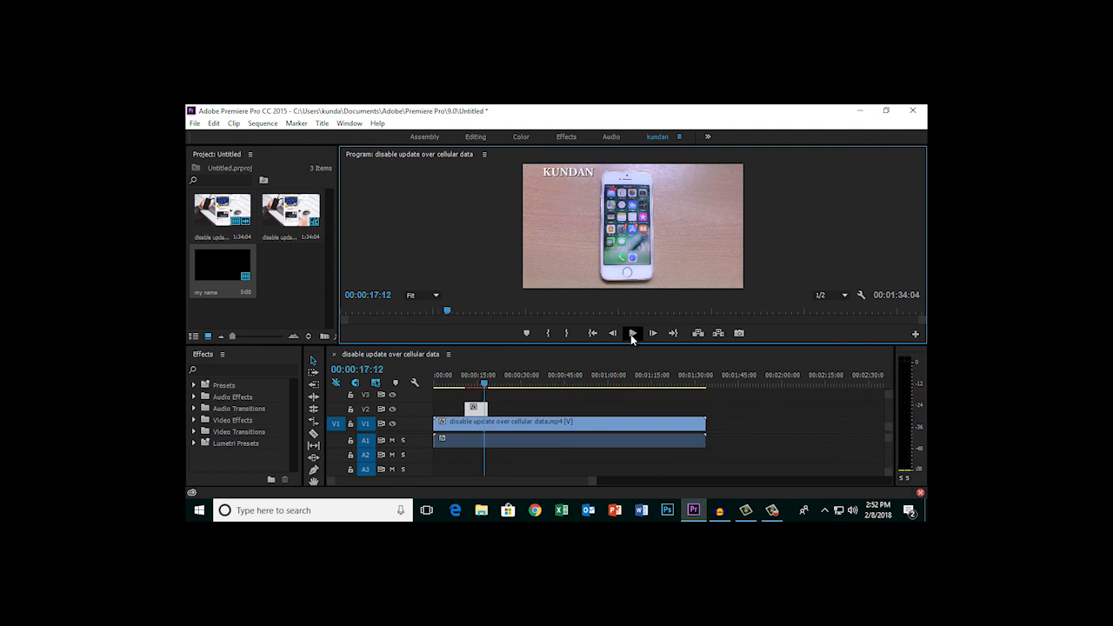